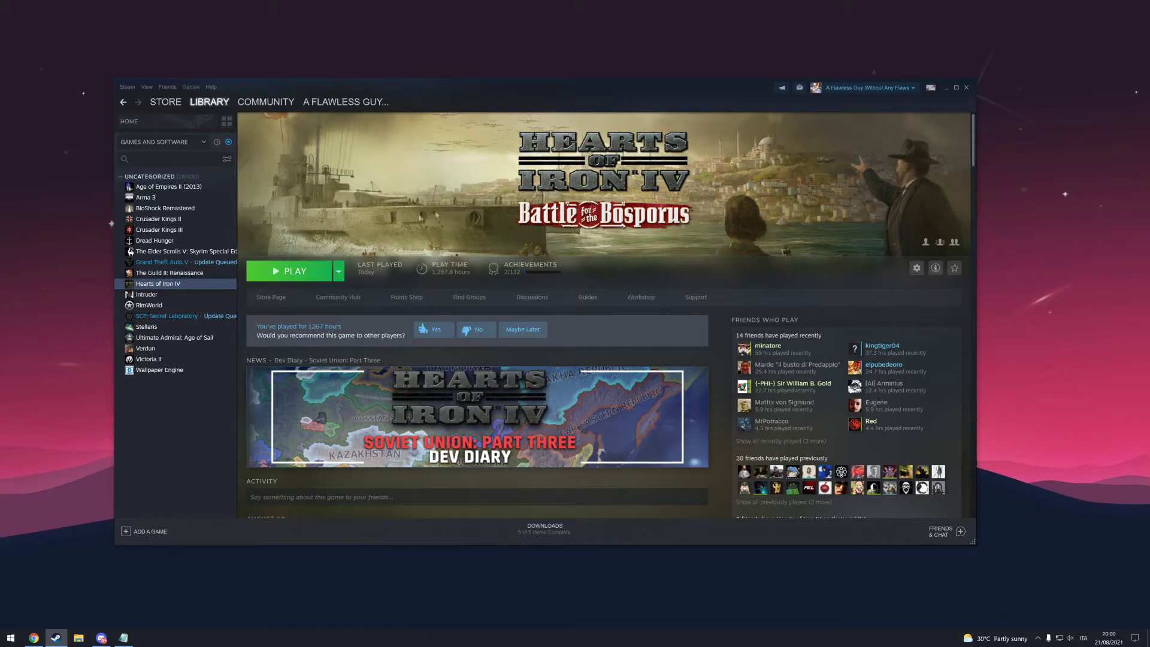
# - Launch Hearts of Iron IV's launcher and clear its user directory in the game settings, disabling all mods
pyautogui.click(318, 278)
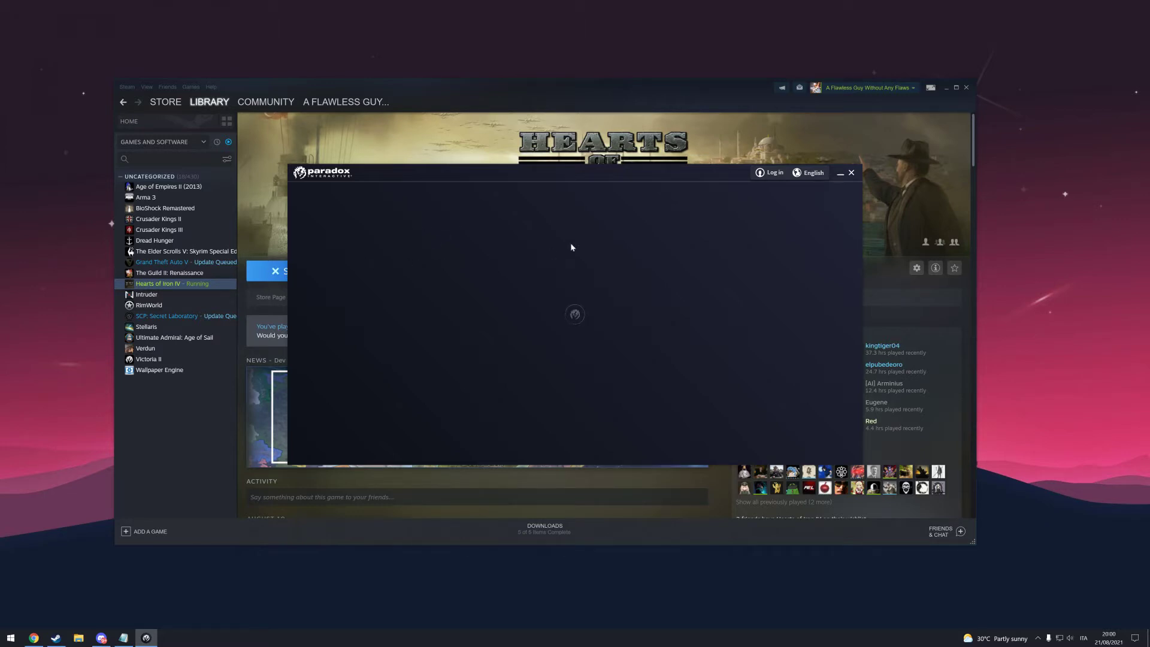
pyautogui.moveTo(472, 174); pyautogui.dragTo(531, 104)
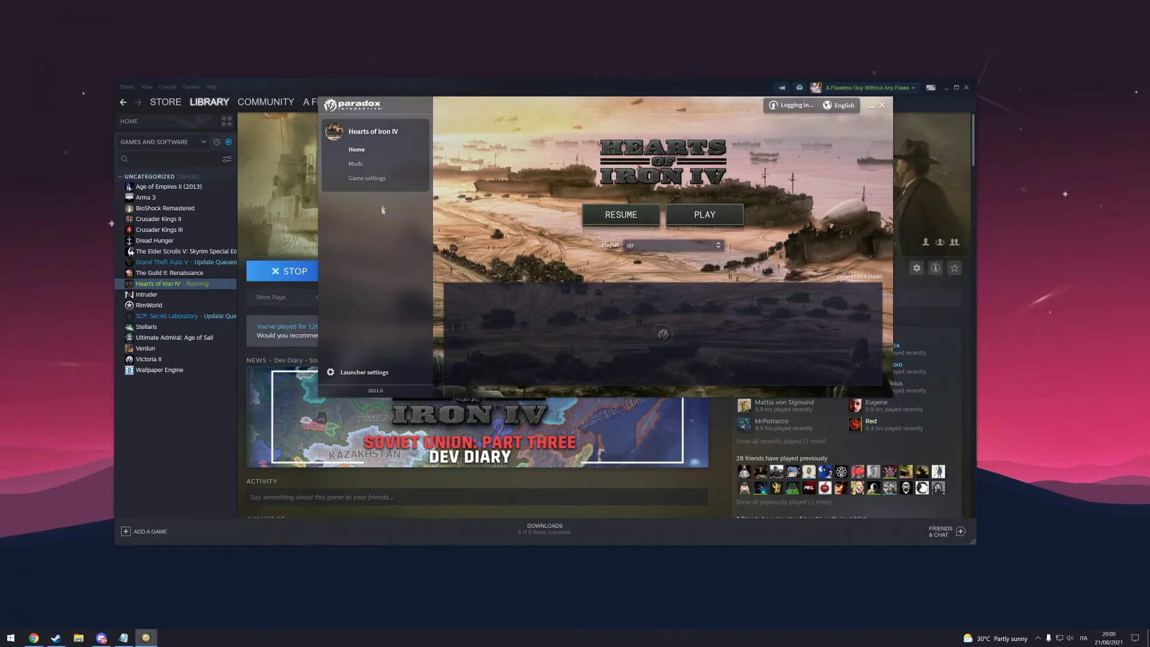
pyautogui.click(372, 180)
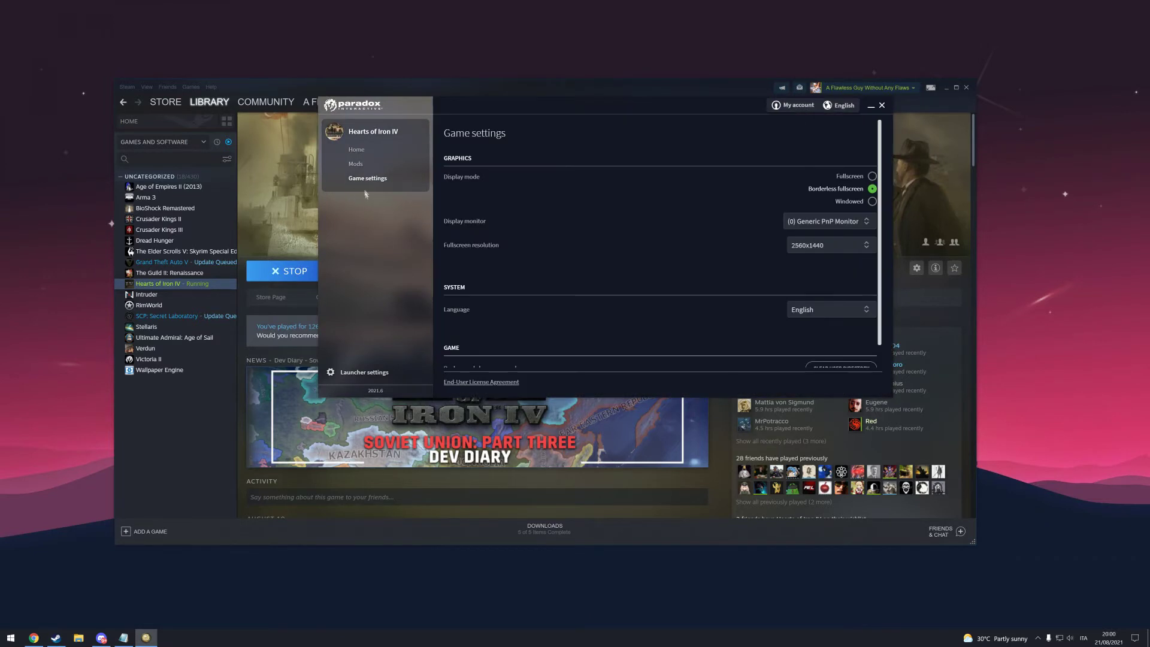
pyautogui.scroll(-1, 671, 219)
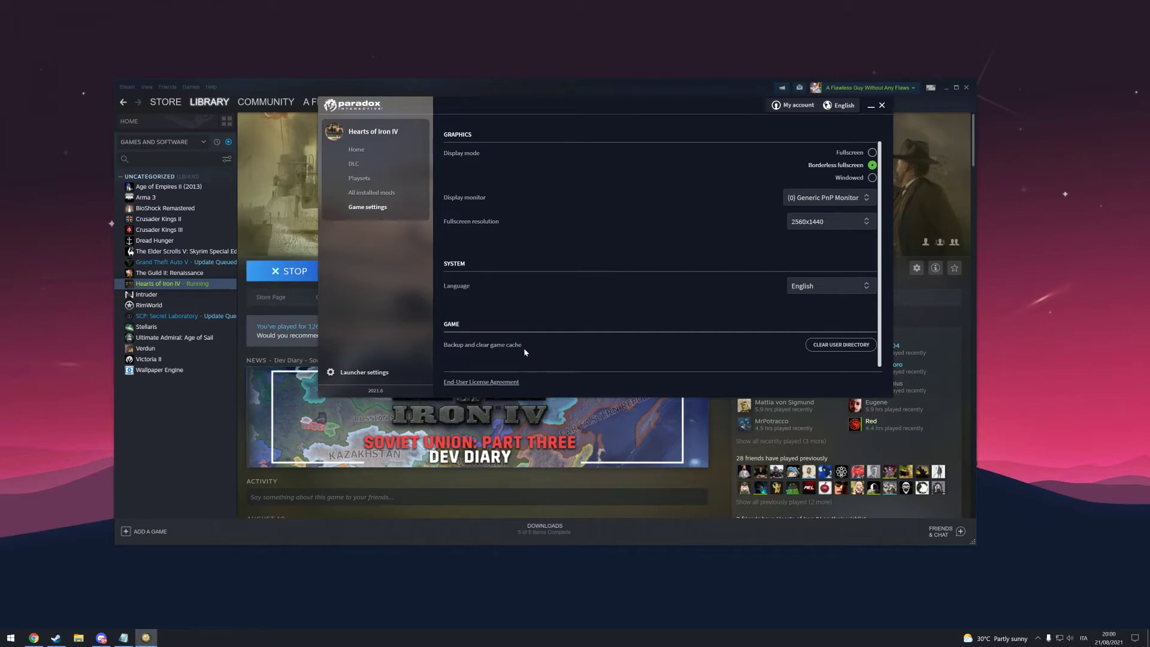
pyautogui.click(837, 346)
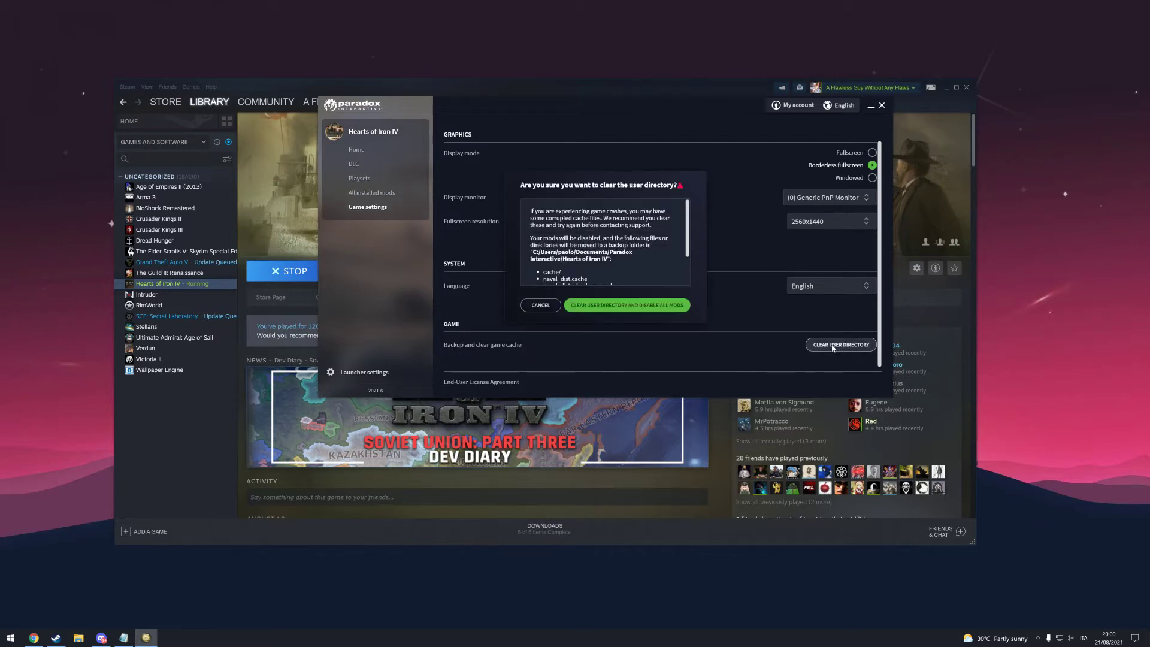
pyautogui.click(641, 306)
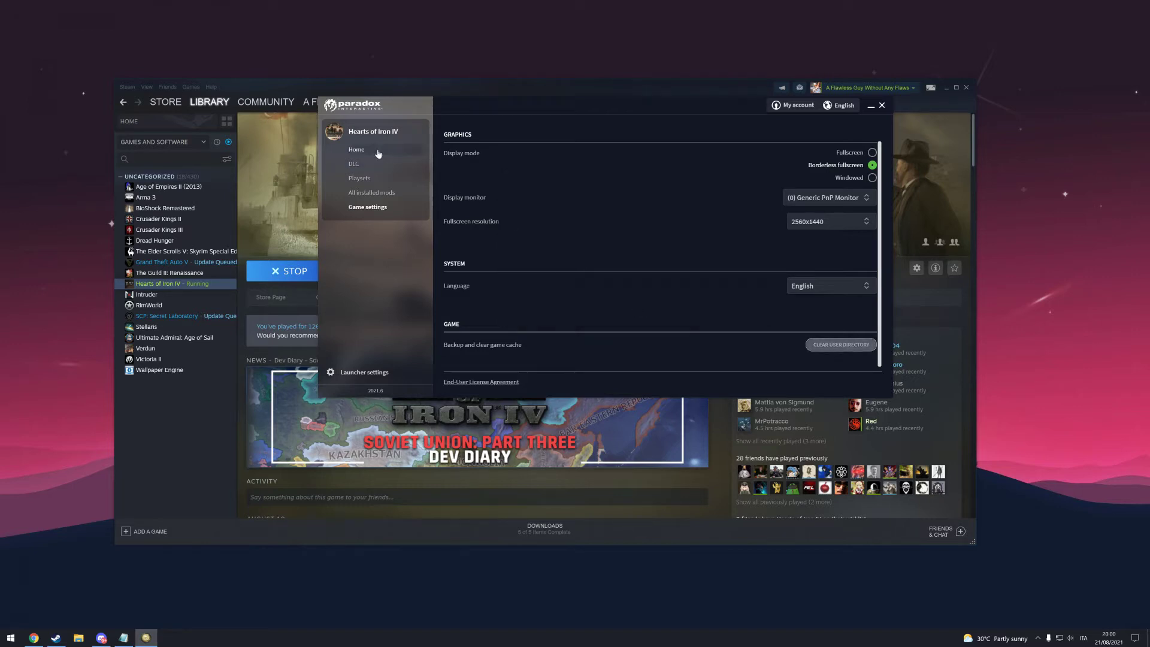
# - Enable all mods in the str playset and return to the launcher's home page
pyautogui.click(375, 179)
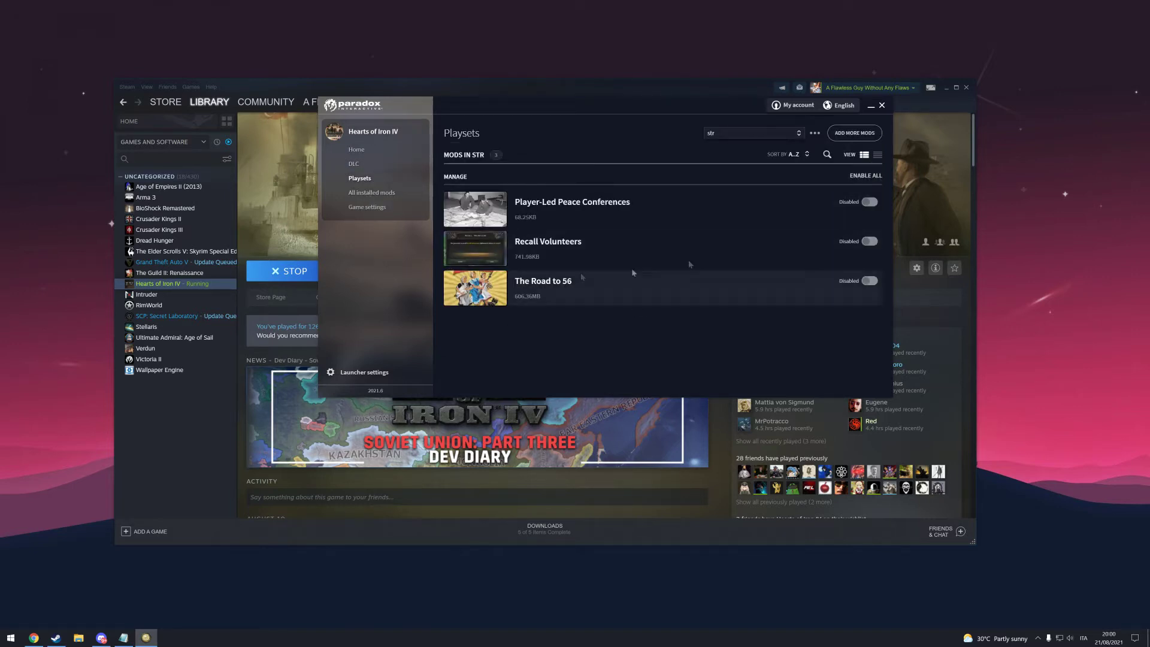
pyautogui.click(865, 176)
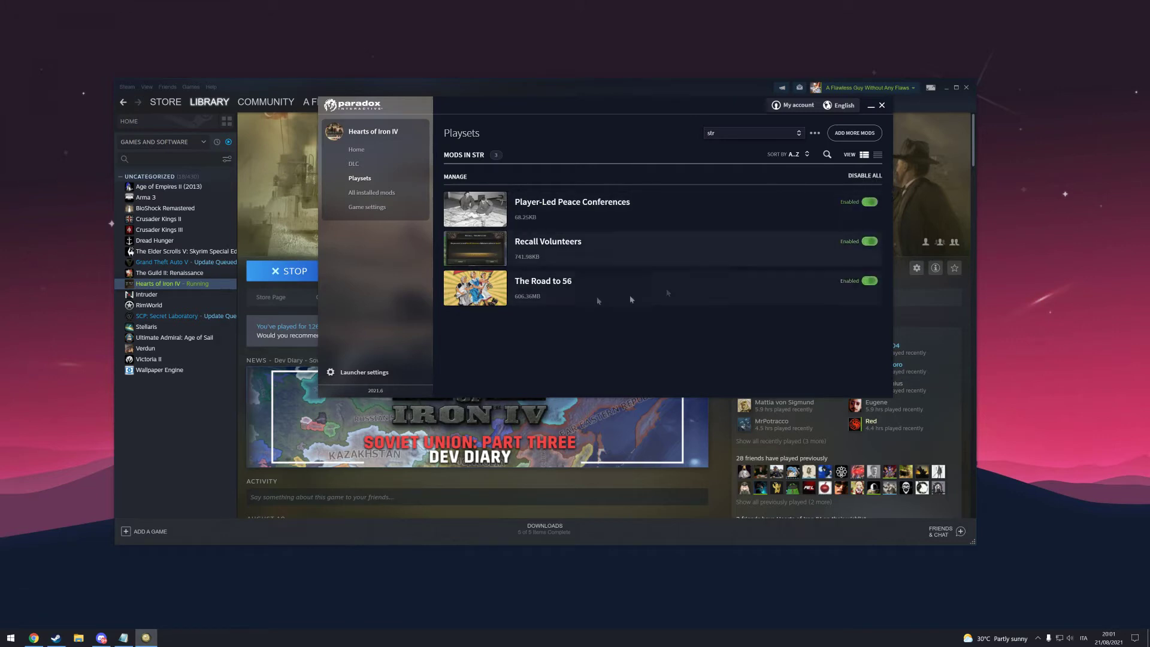
pyautogui.click(356, 149)
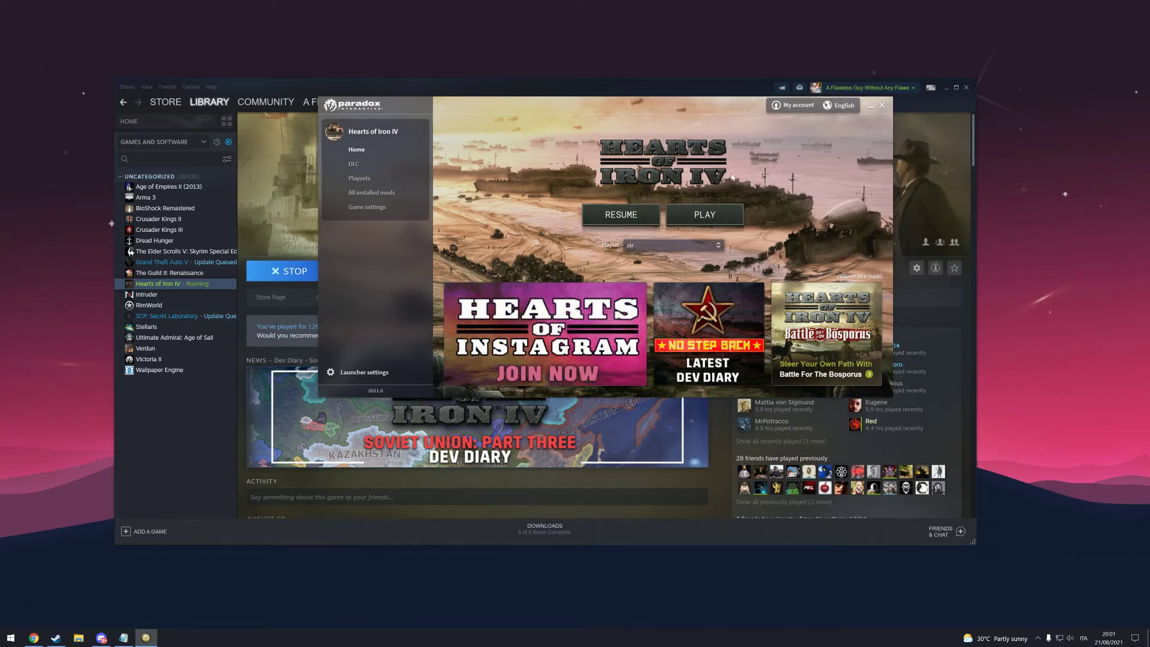
# - Review the launcher's game settings, then close the launcher
pyautogui.click(367, 208)
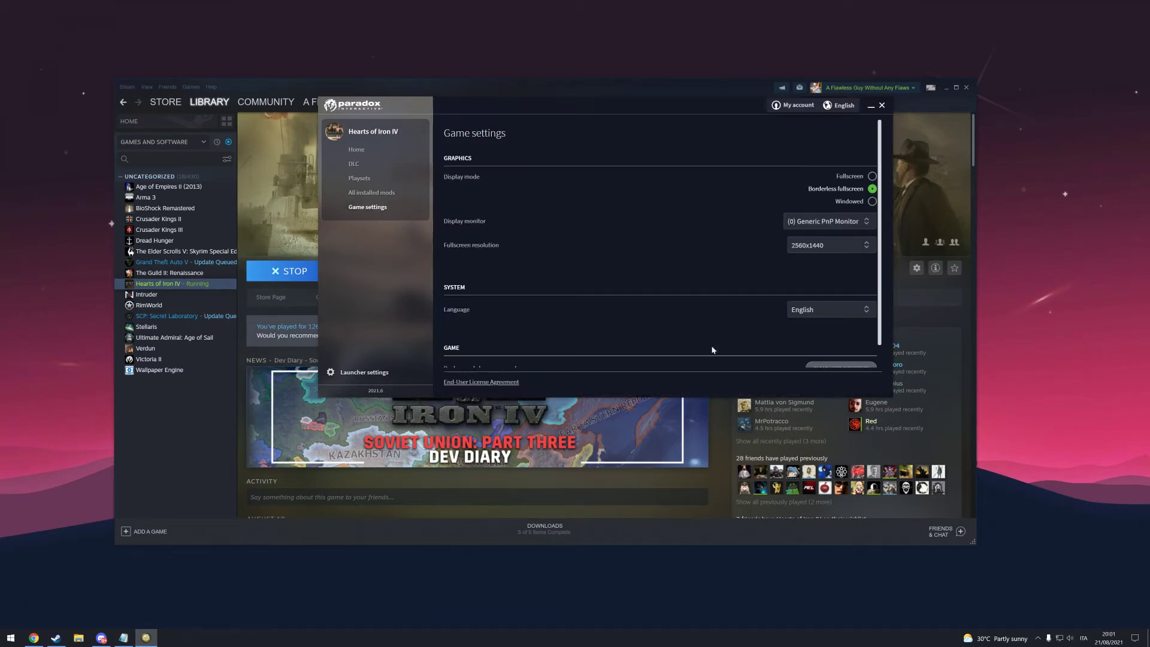
pyautogui.click(357, 149)
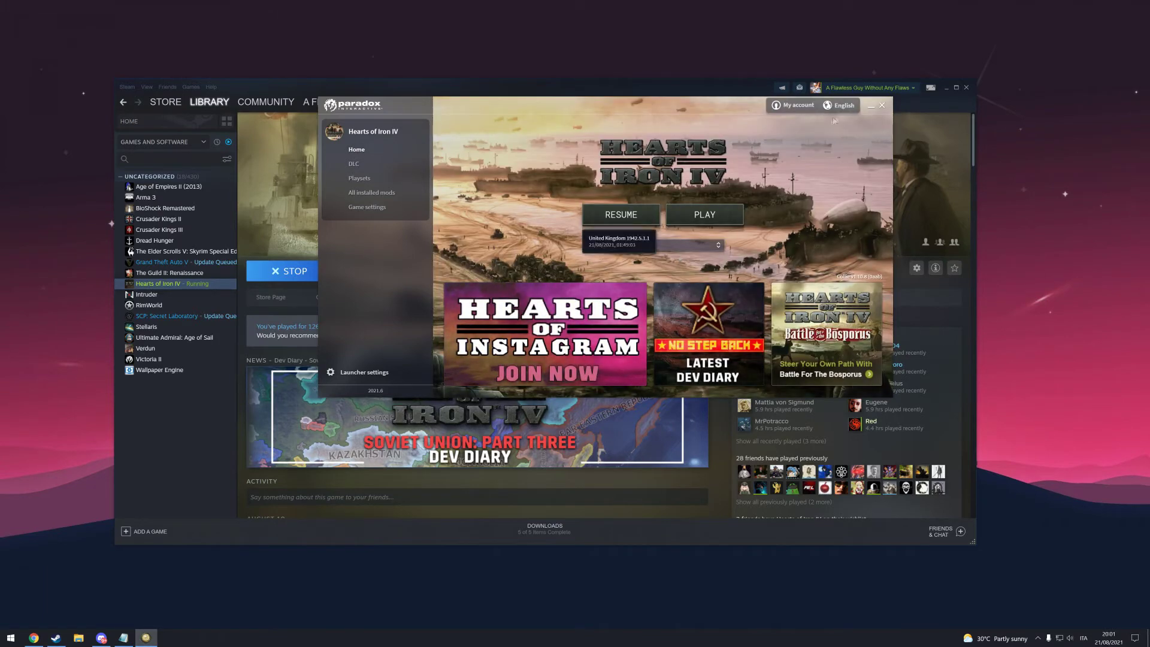
pyautogui.click(881, 105)
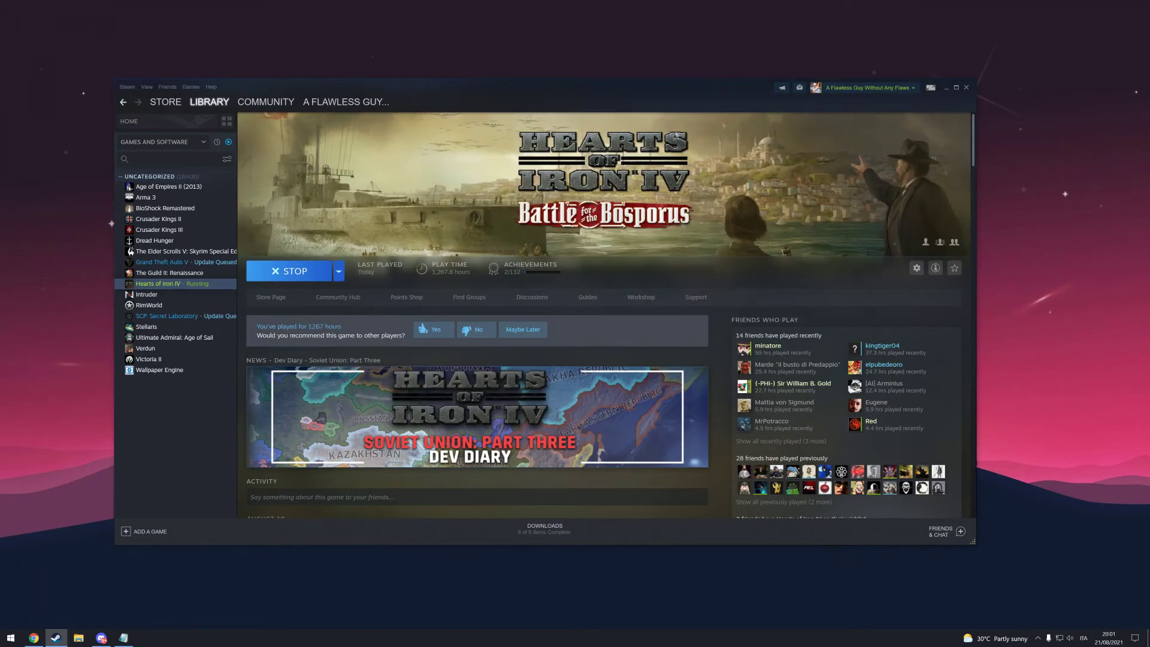
# - Switch to File Explorer and open the Hearts of Iron IV folder under Paradox Interactive in the C: drive user's Documents folder
pyautogui.click(78, 637)
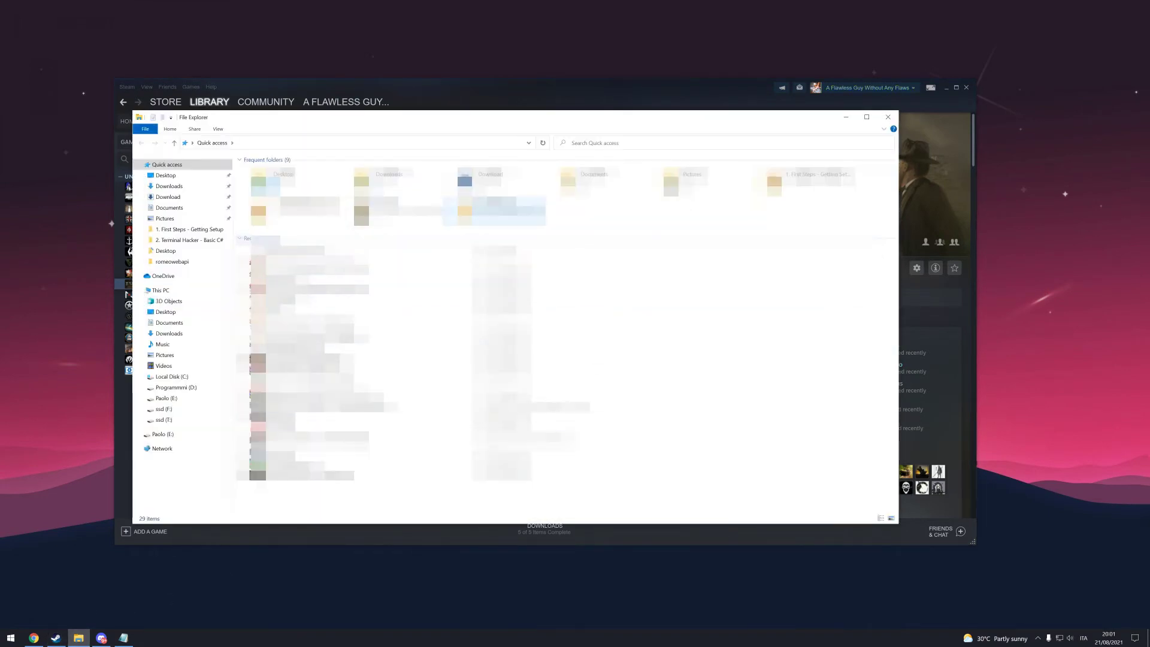
pyautogui.click(195, 292)
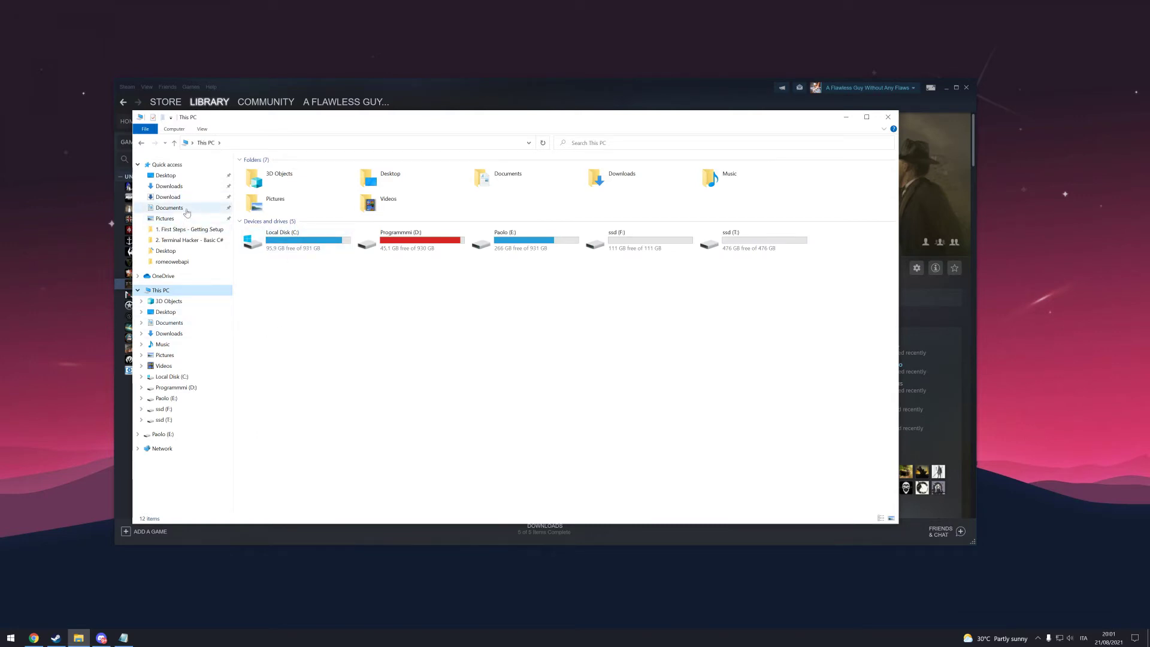
pyautogui.doubleClick(274, 244)
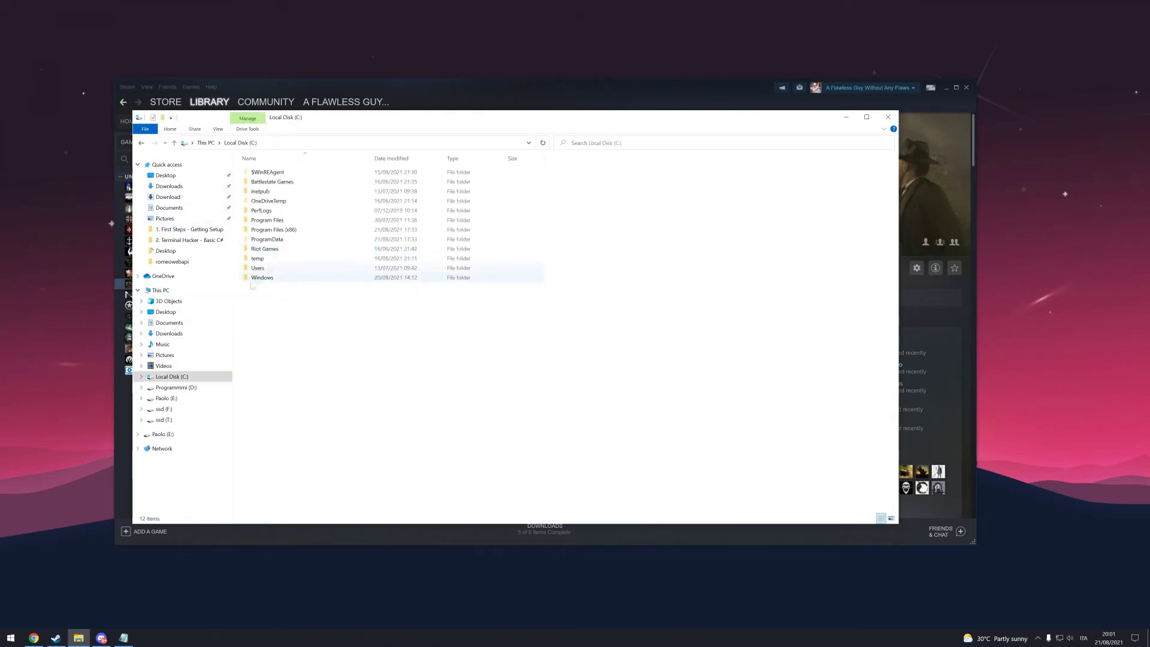
pyautogui.doubleClick(278, 268)
pyautogui.doubleClick(289, 193)
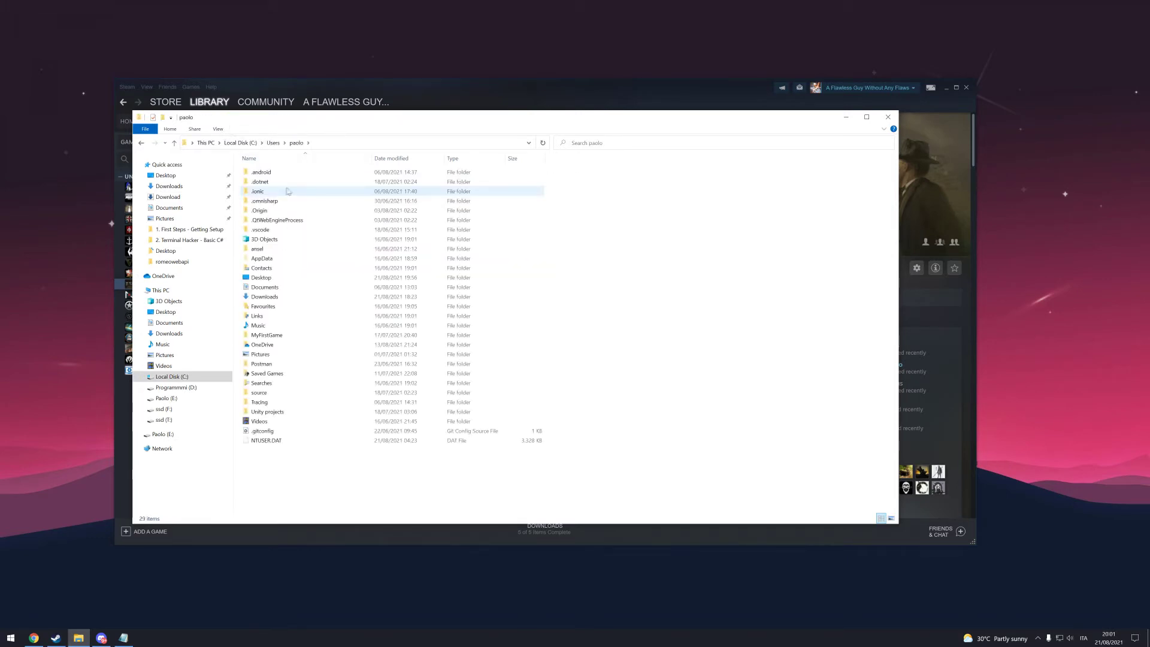
pyautogui.doubleClick(277, 288)
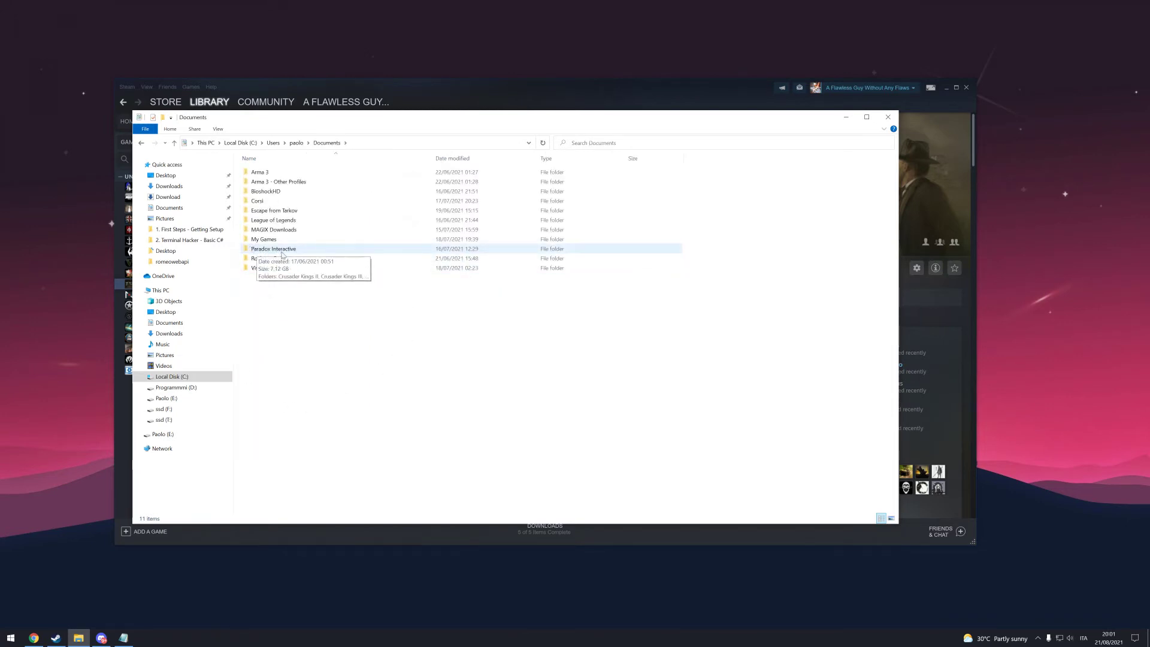
pyautogui.doubleClick(253, 249)
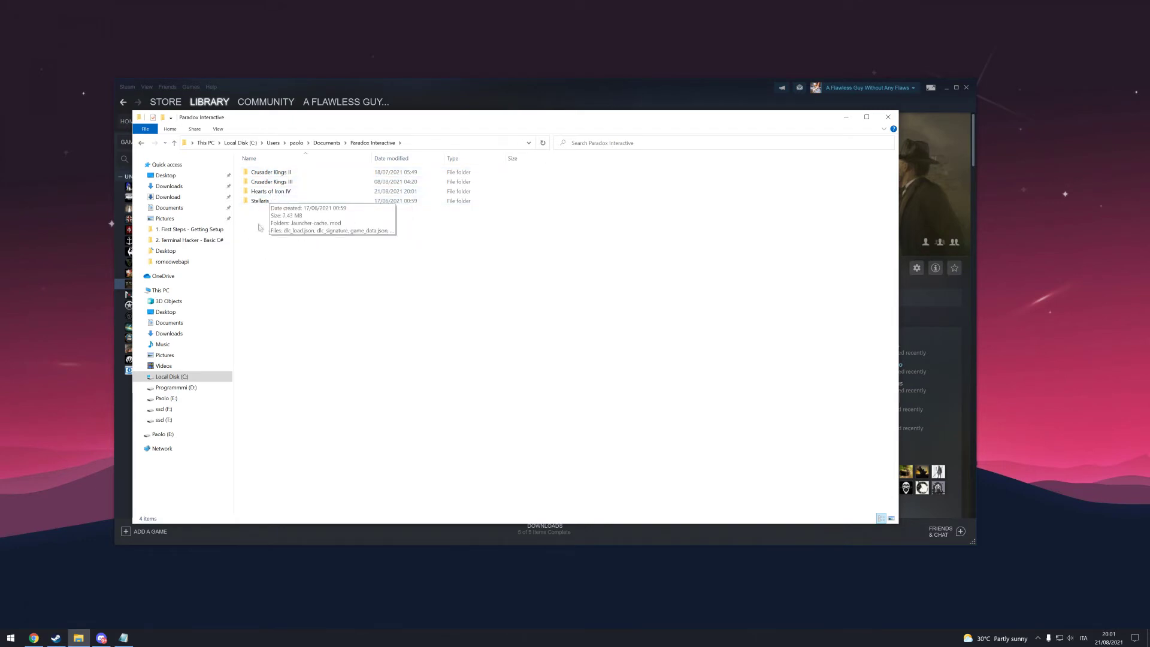
pyautogui.doubleClick(271, 192)
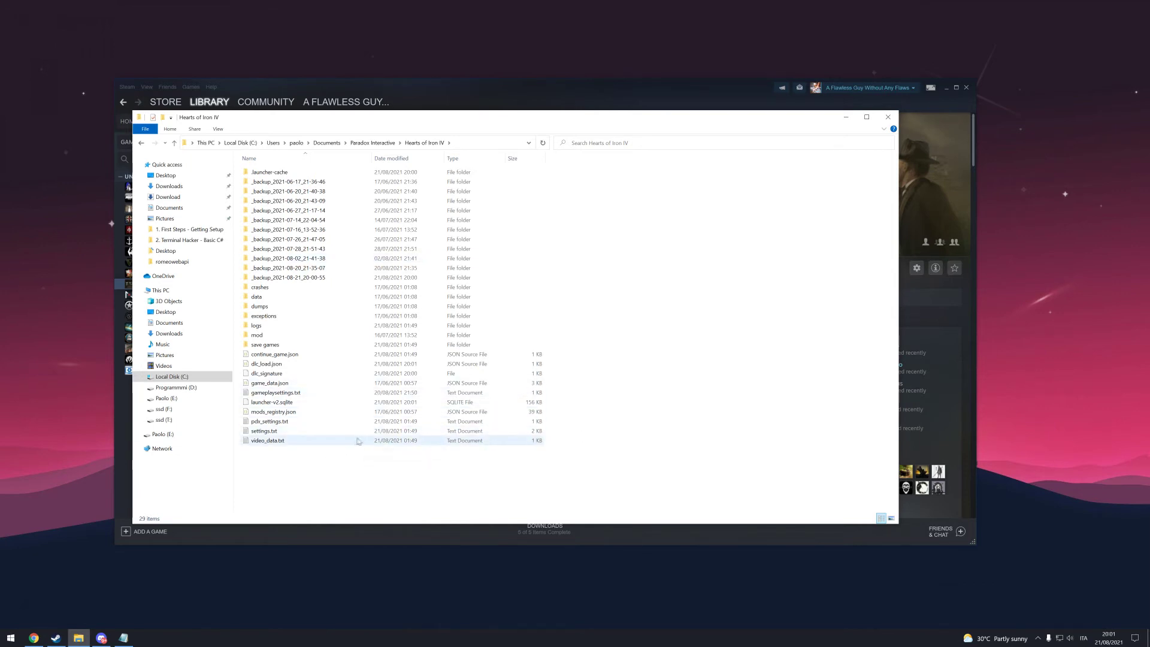
# - Delete everything in the Hearts of Iron IV folder except the save games folder and settings.txt
pyautogui.click(275, 354)
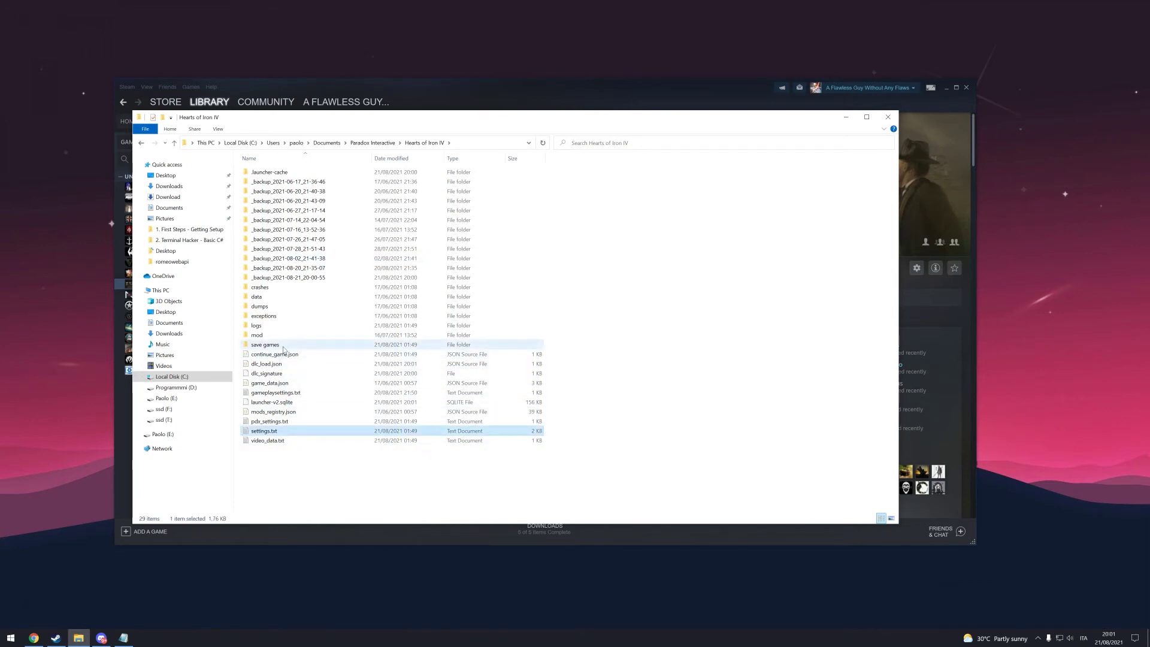
pyautogui.click(265, 345)
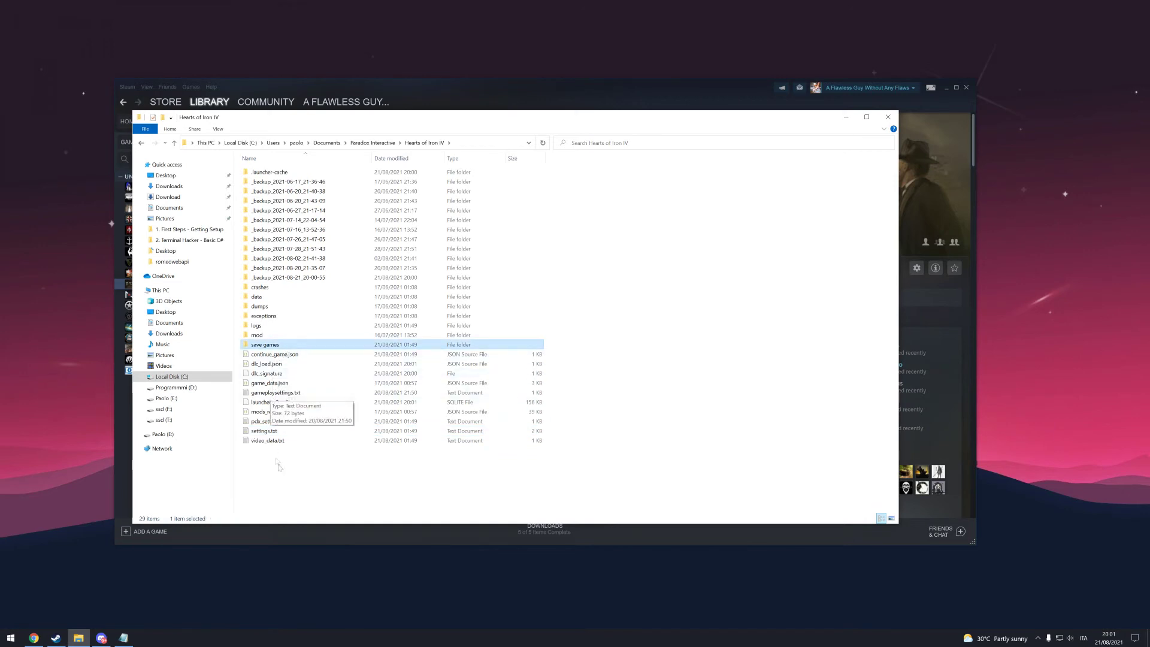
pyautogui.click(293, 430)
pyautogui.click(265, 345)
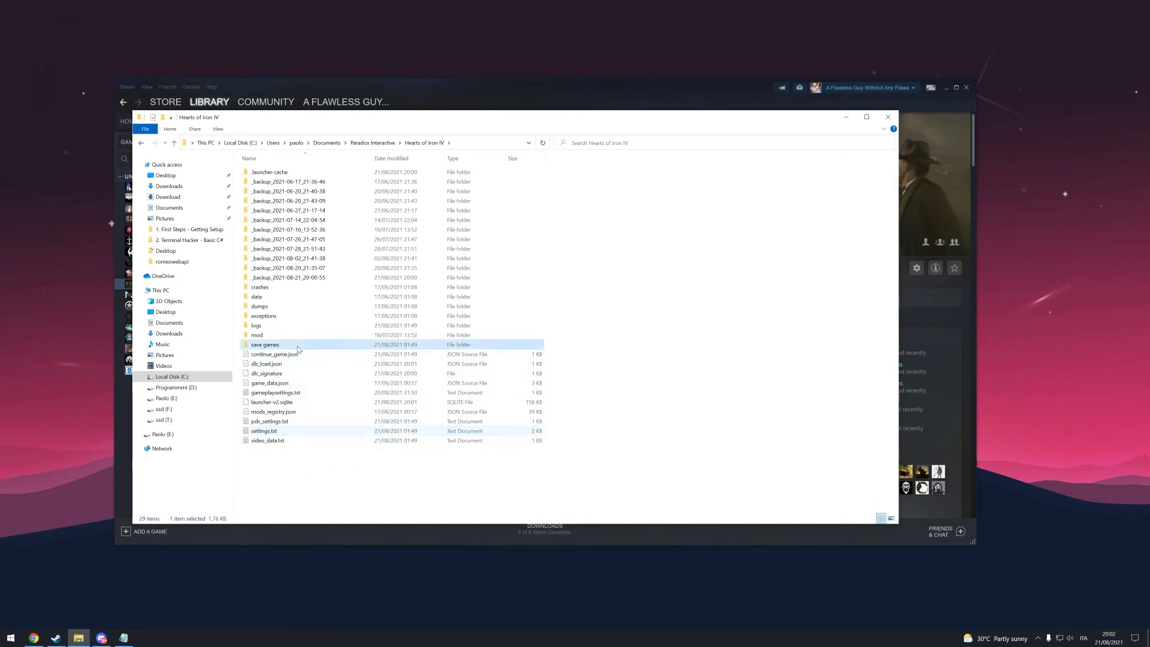
pyautogui.click(293, 430)
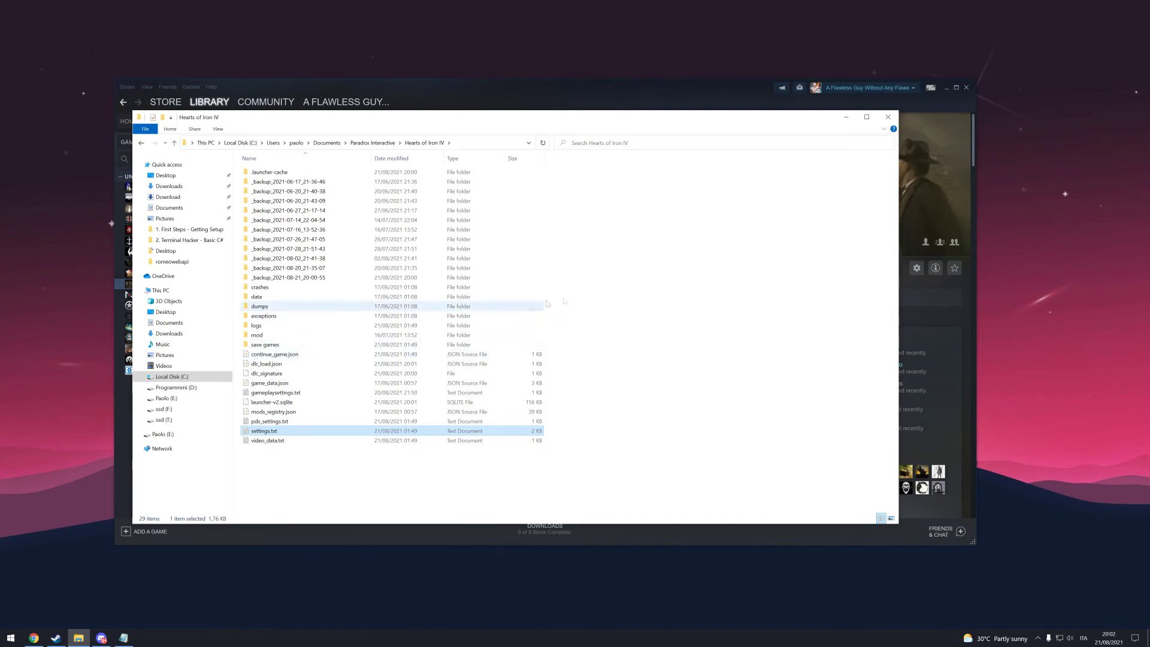
pyautogui.click(697, 219)
pyautogui.moveTo(750, 168); pyautogui.dragTo(266, 487)
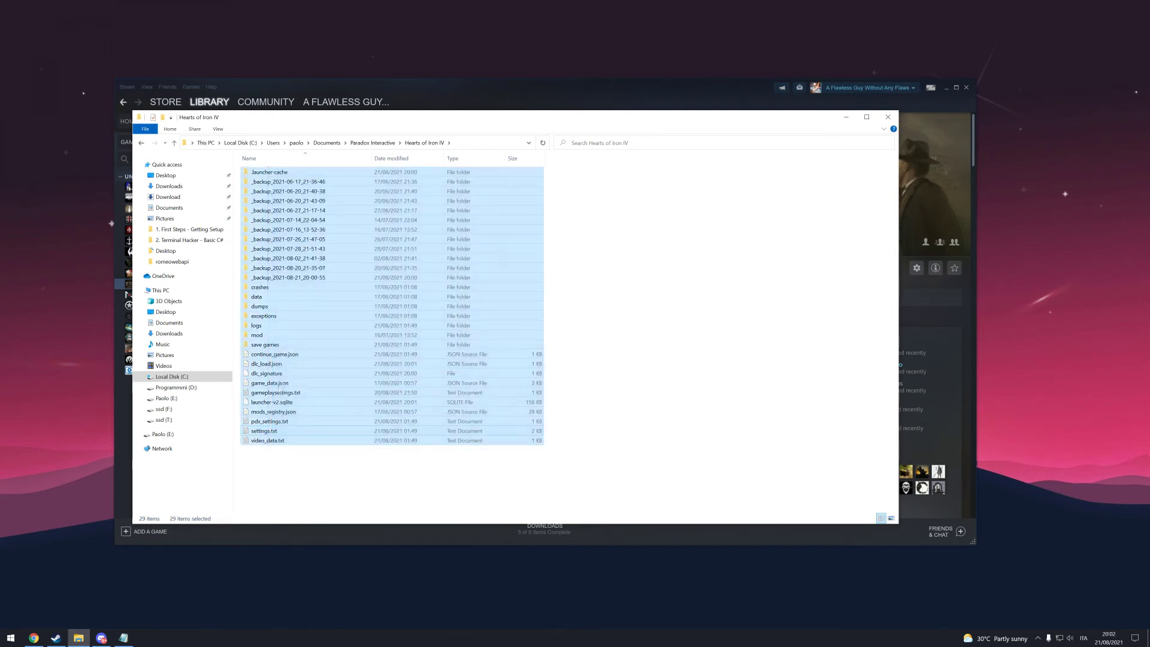
pyautogui.keyDown('ctrl'); pyautogui.click(284, 345); pyautogui.keyUp('ctrl')
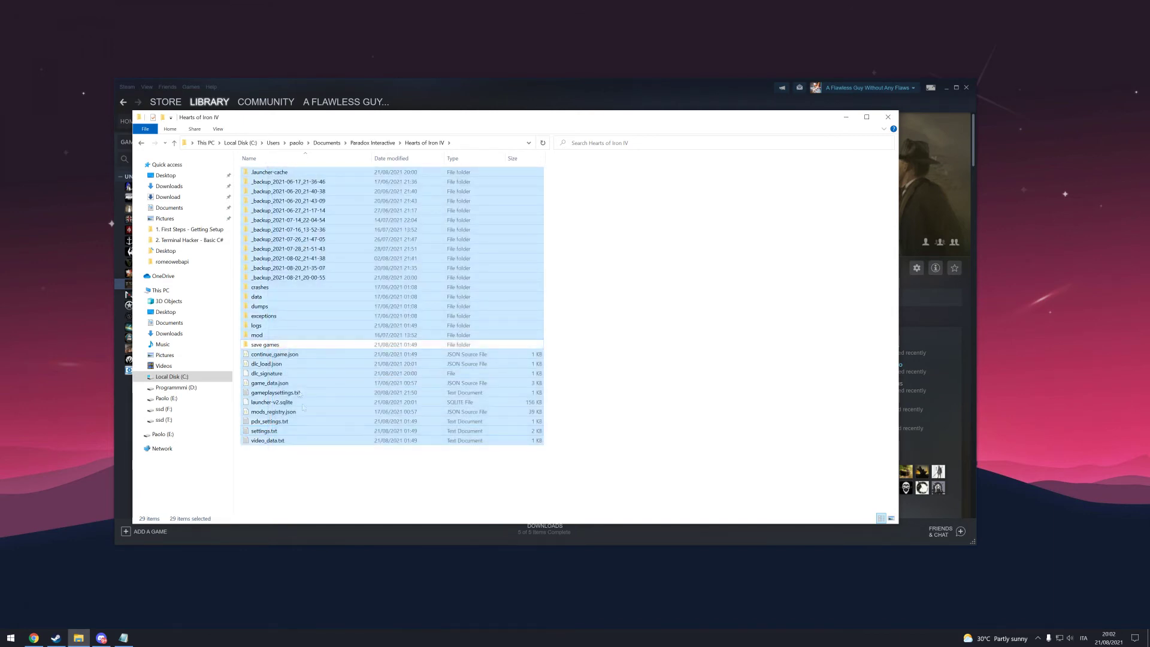
pyautogui.keyDown('ctrl'); pyautogui.click(279, 430); pyautogui.keyUp('ctrl')
pyautogui.rightClick(300, 387)
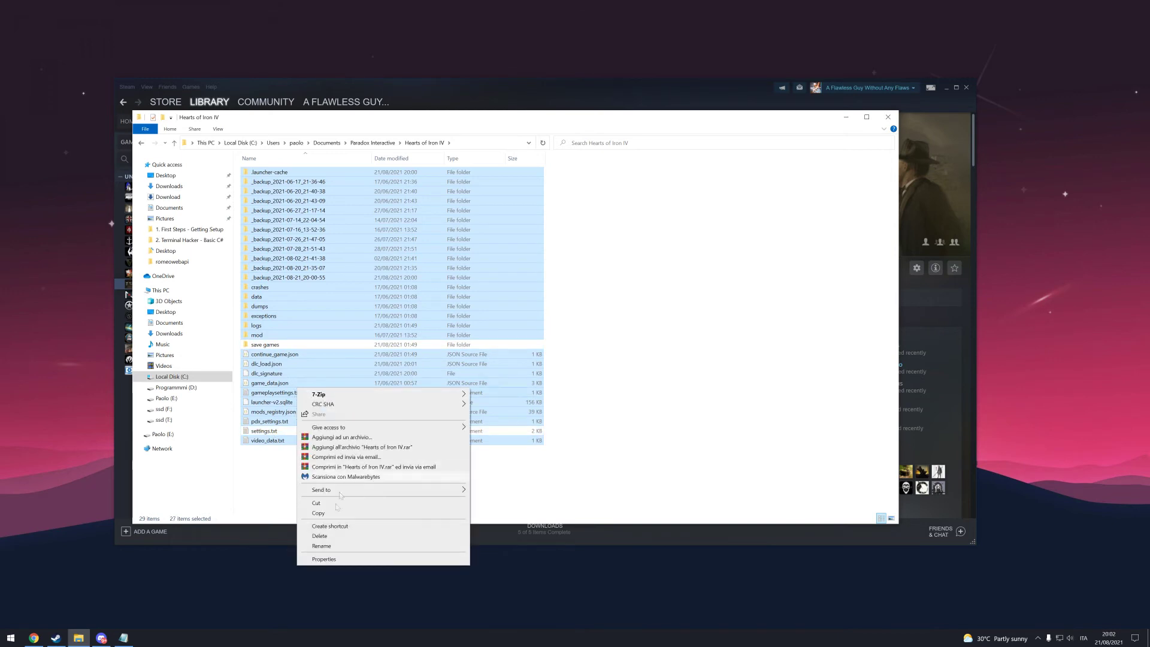
pyautogui.click(323, 528)
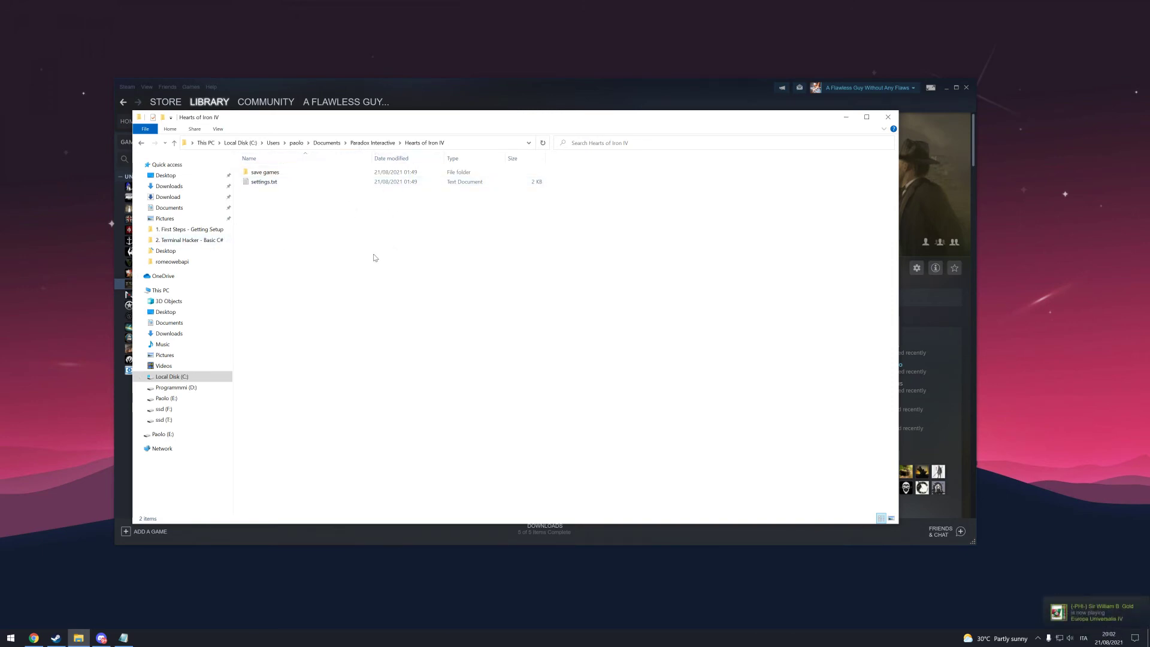
# - Examine the Crusader Kings III, Crusader Kings II and Stellaris folders for their settings and save game files
pyautogui.click(374, 142)
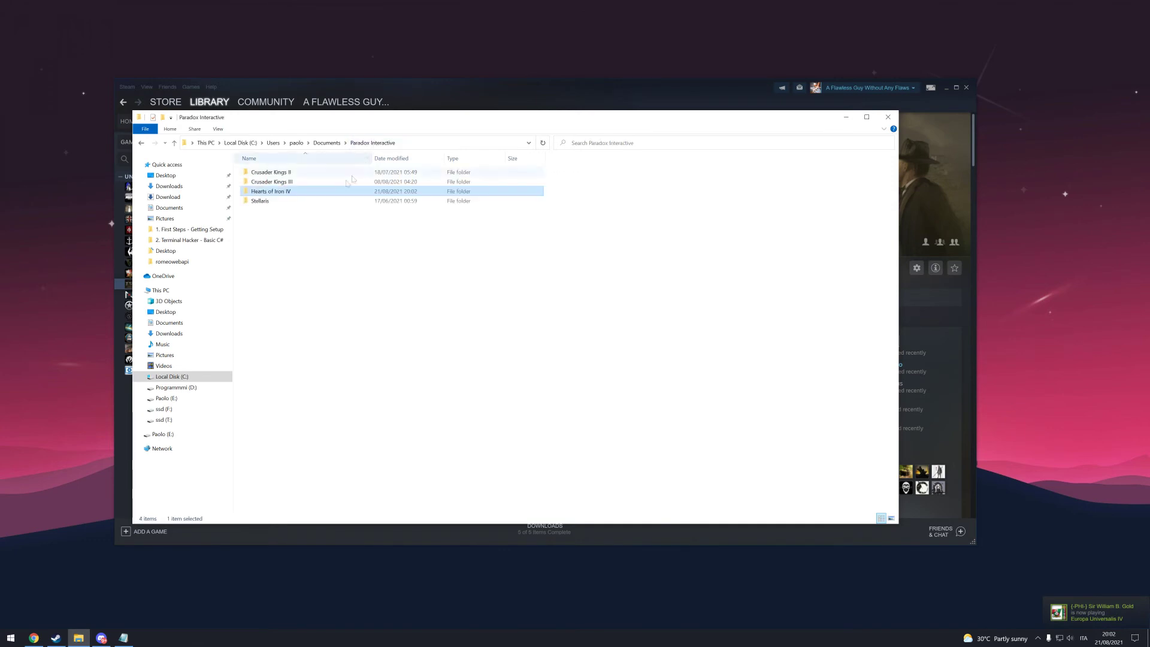
pyautogui.doubleClick(298, 190)
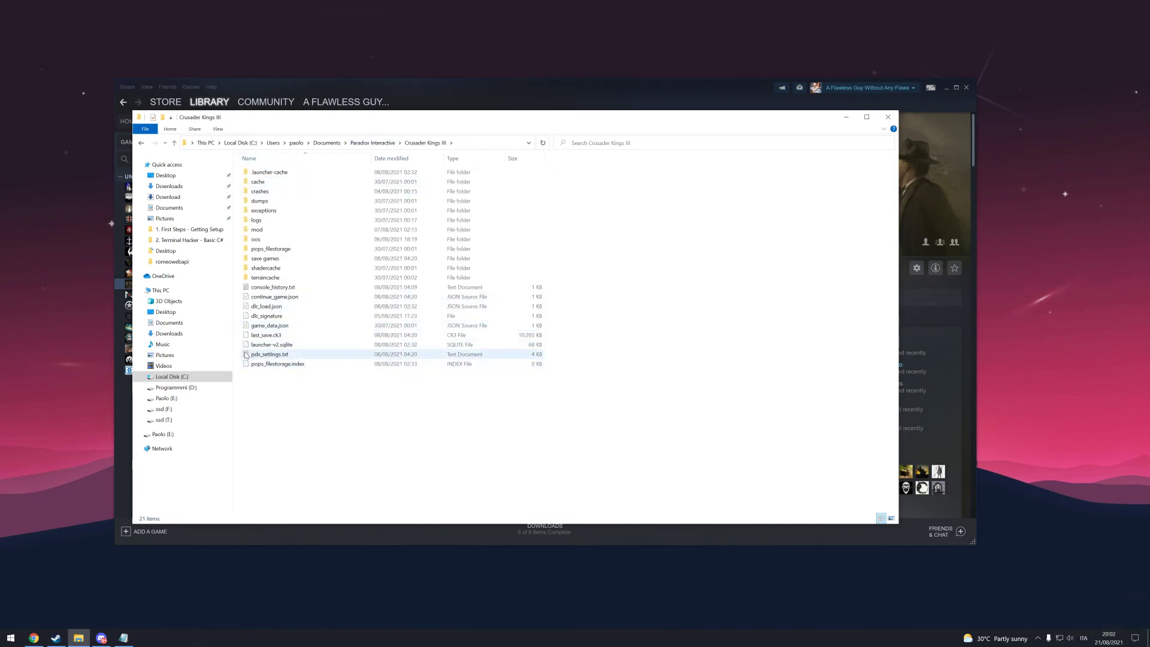
pyautogui.click(277, 357)
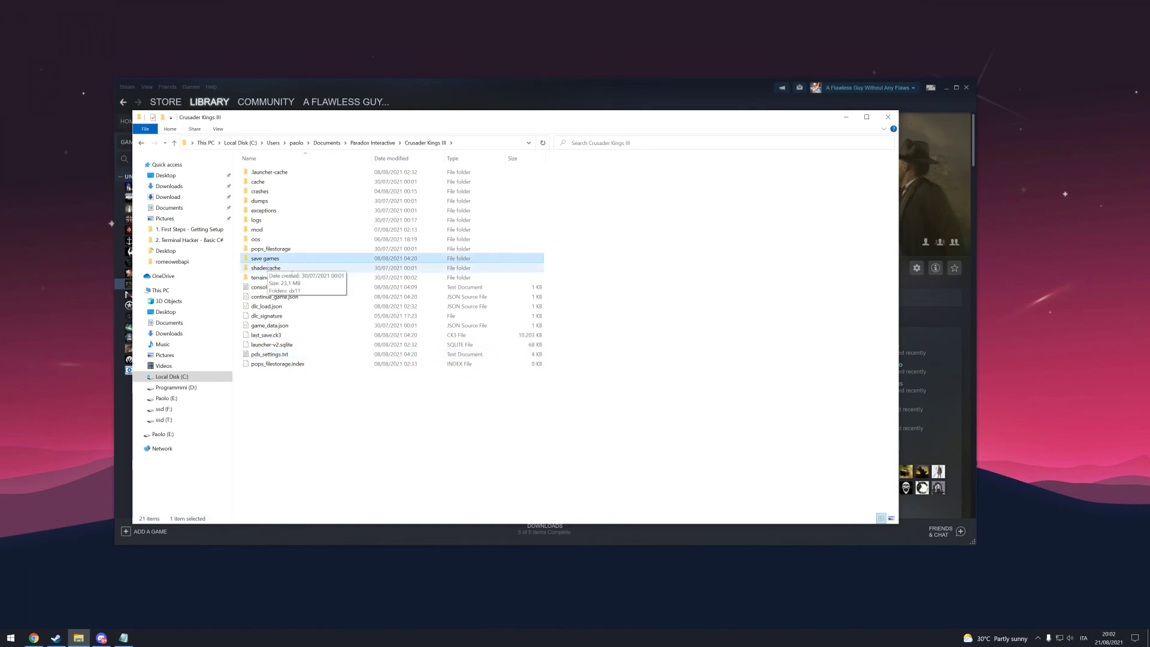
pyautogui.click(373, 143)
pyautogui.doubleClick(279, 172)
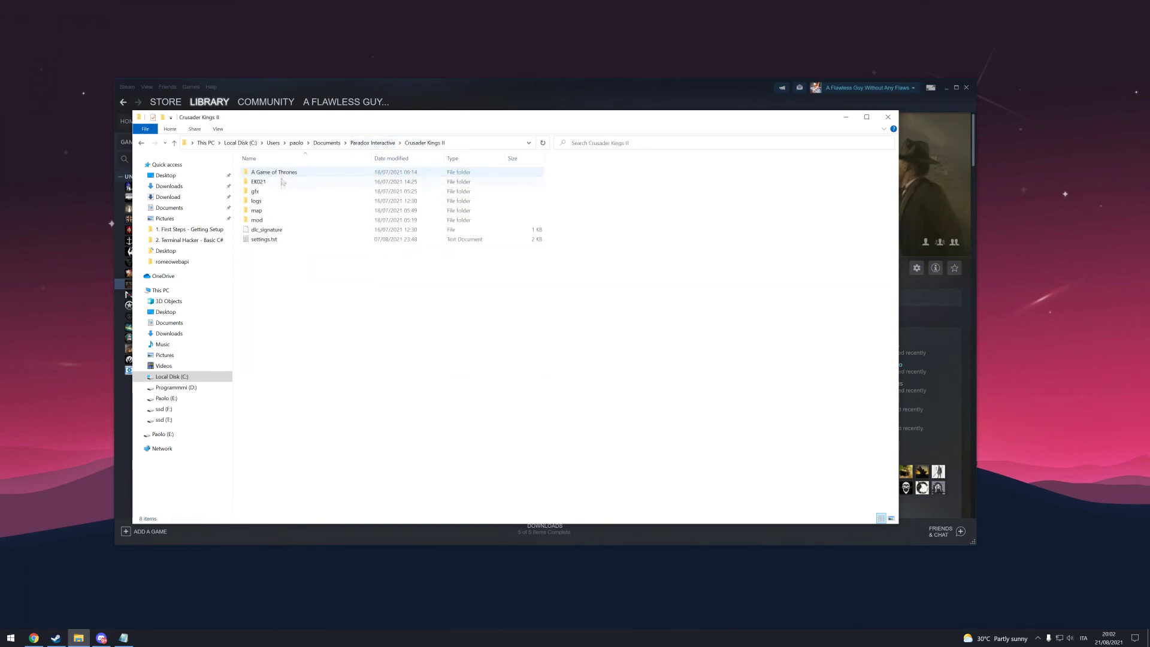
pyautogui.click(272, 239)
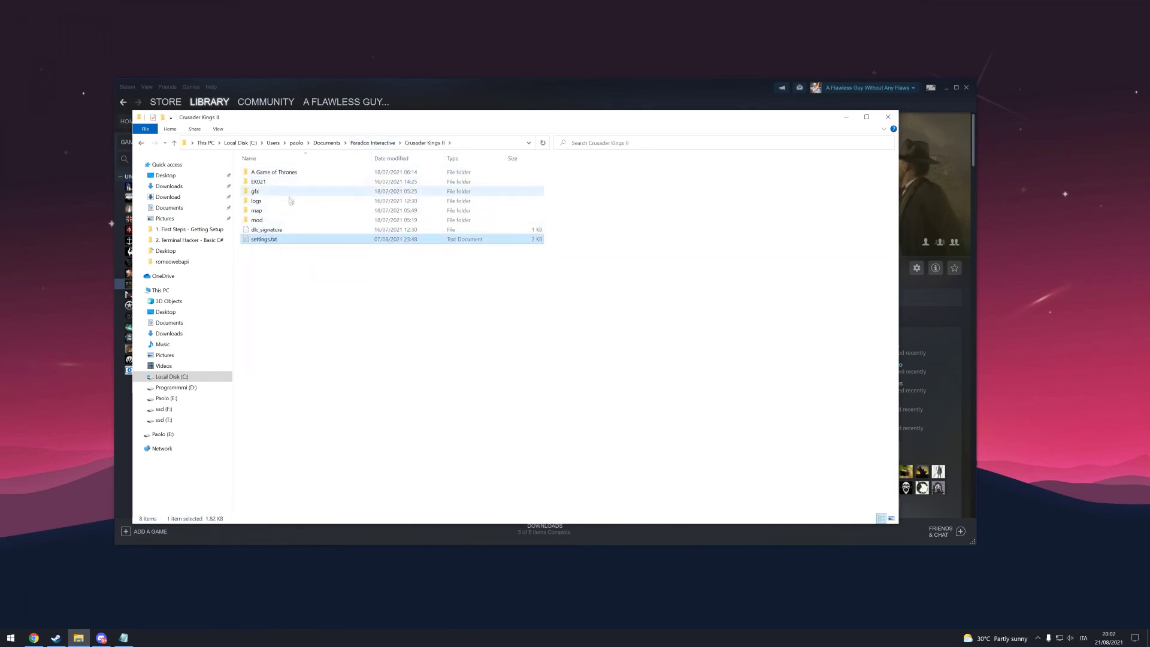
pyautogui.click(369, 143)
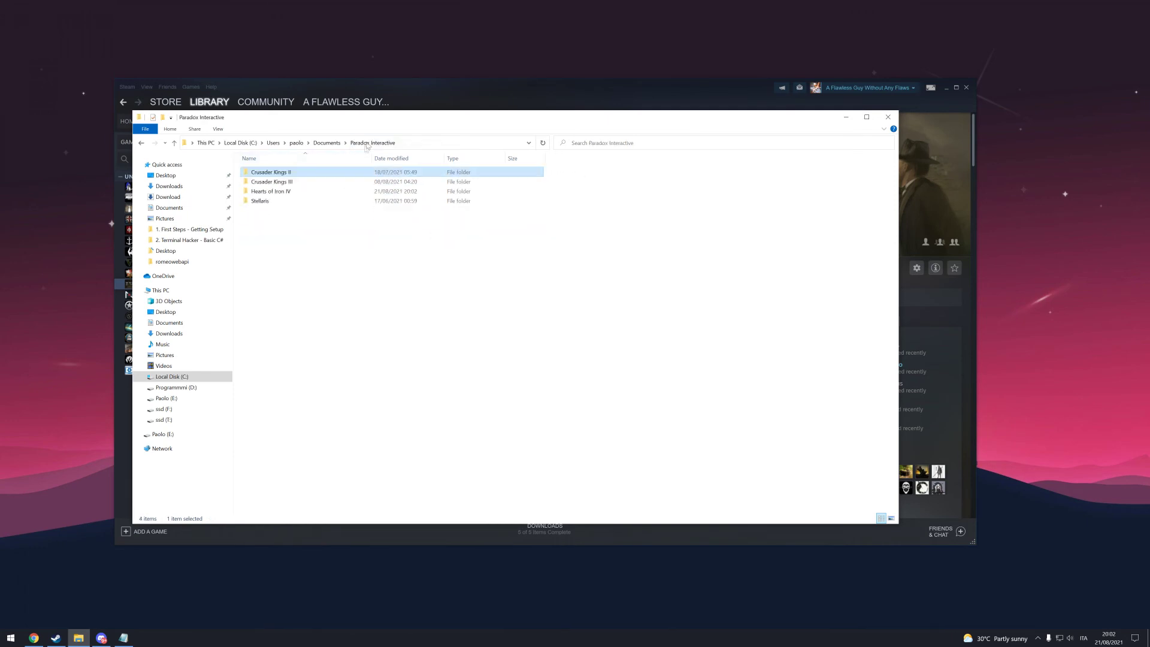
pyautogui.doubleClick(288, 202)
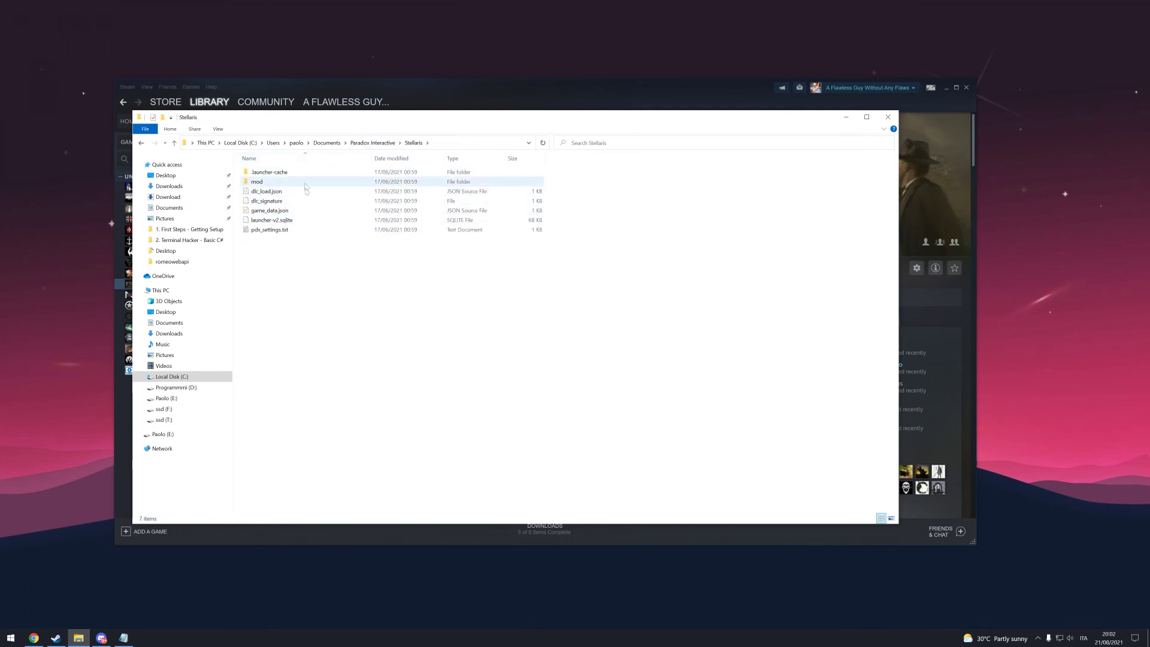
pyautogui.click(370, 145)
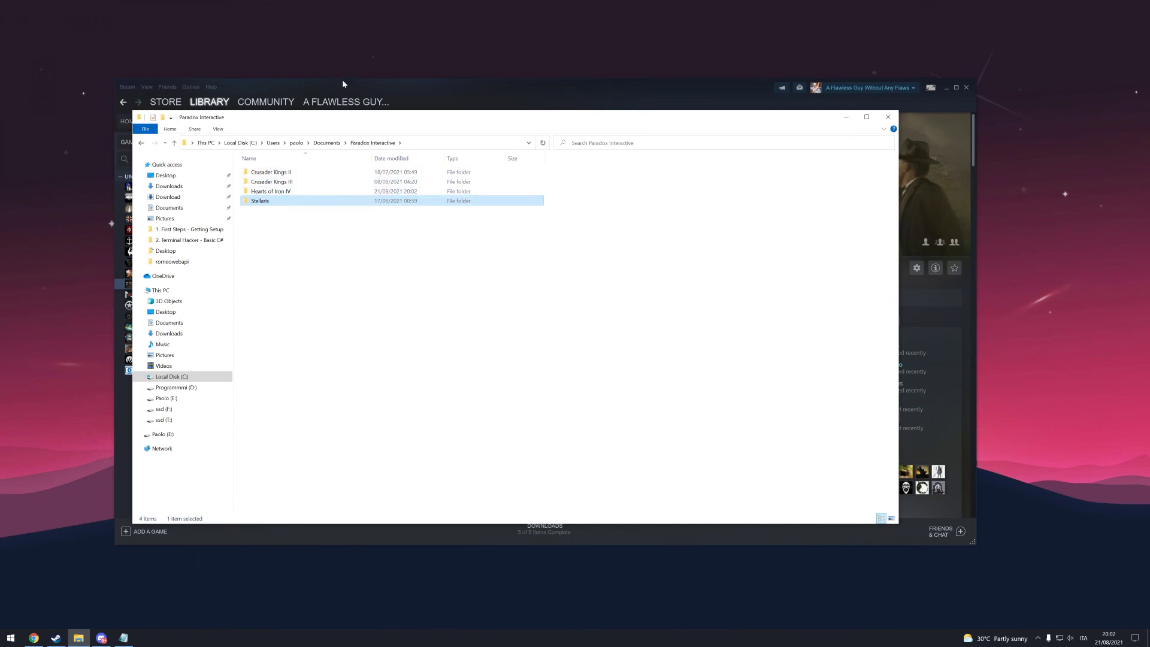
# - Switch back to Steam, relaunch Hearts of Iron IV and minimize the File Explorer window
pyautogui.click(401, 95)
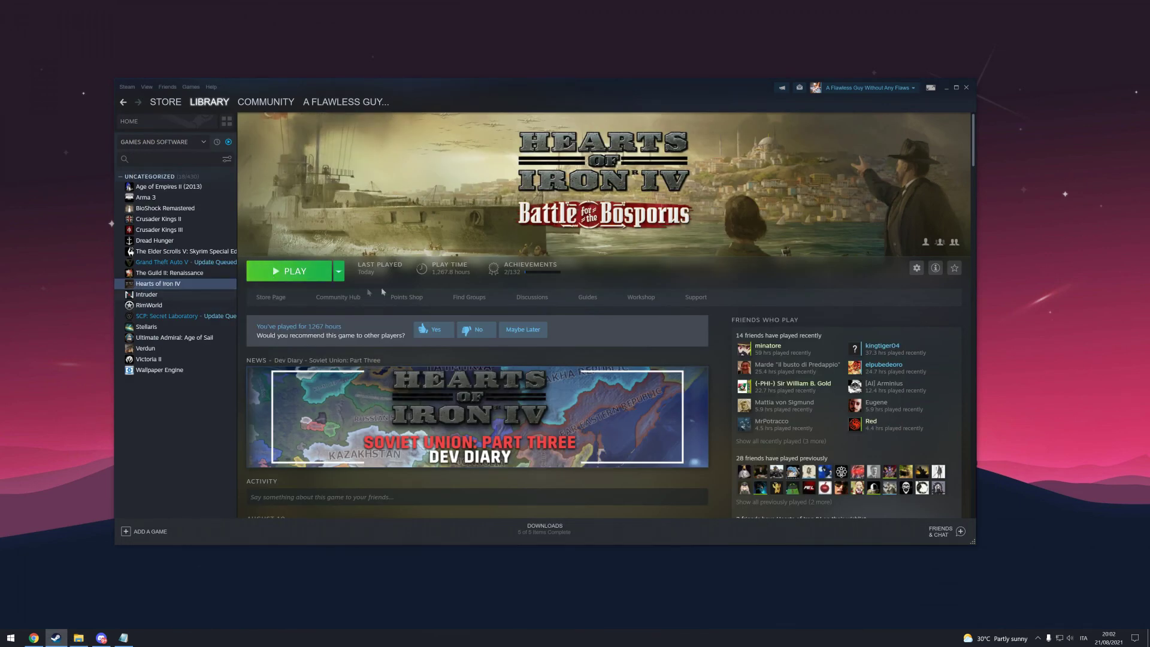
pyautogui.click(291, 270)
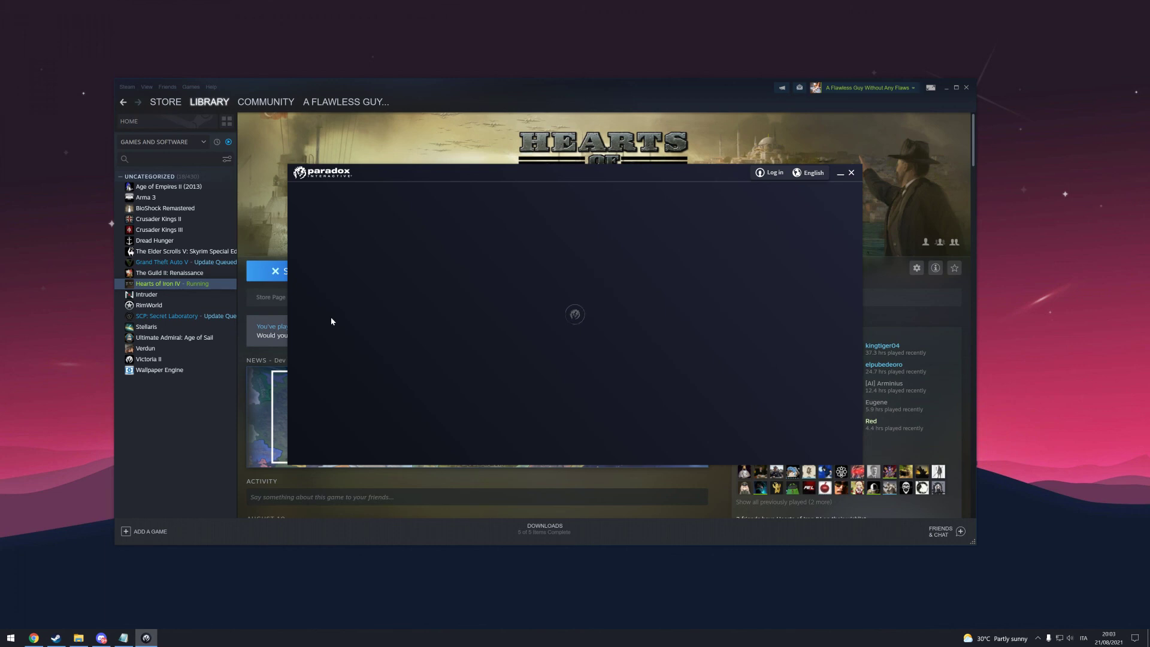
pyautogui.click(86, 641)
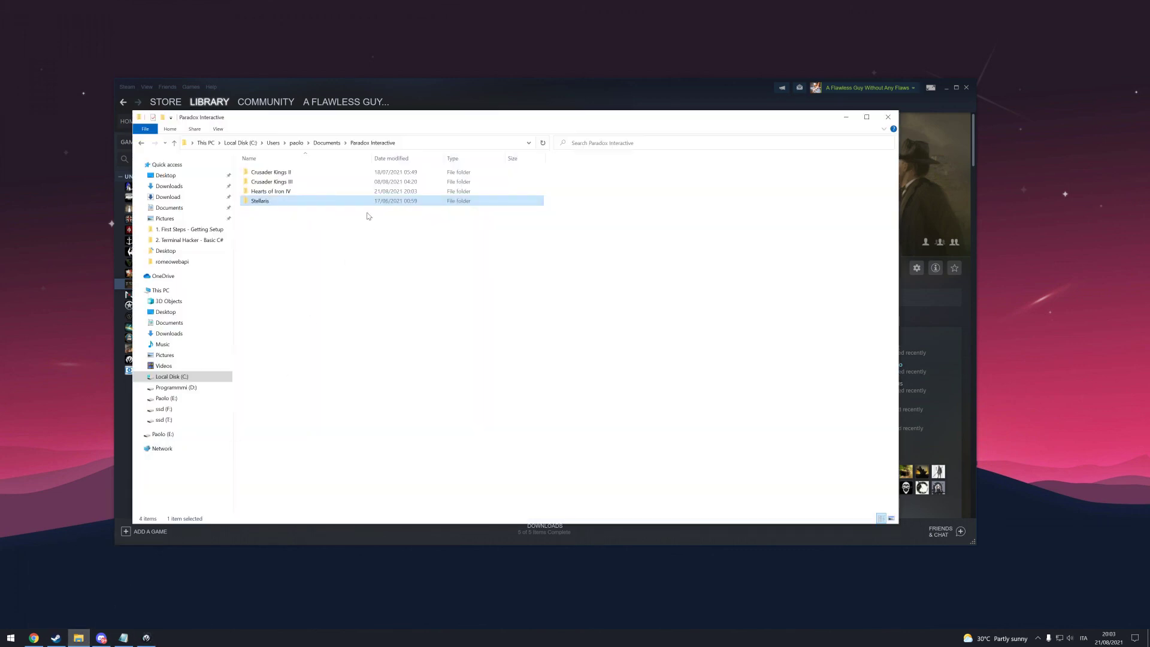
pyautogui.click(841, 119)
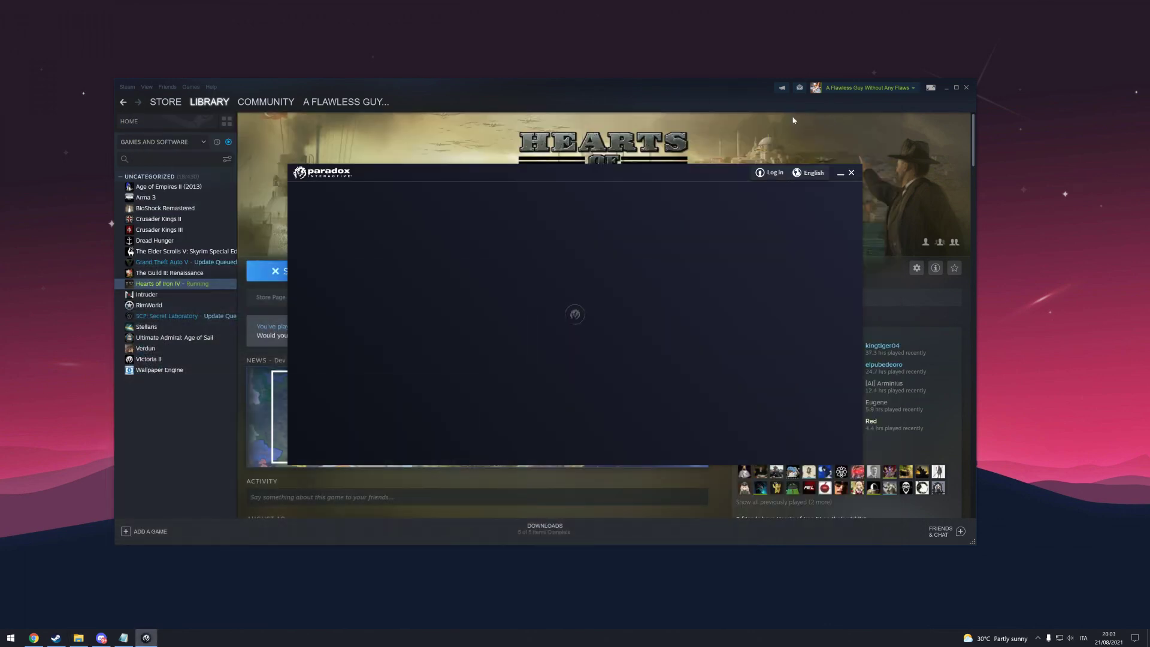